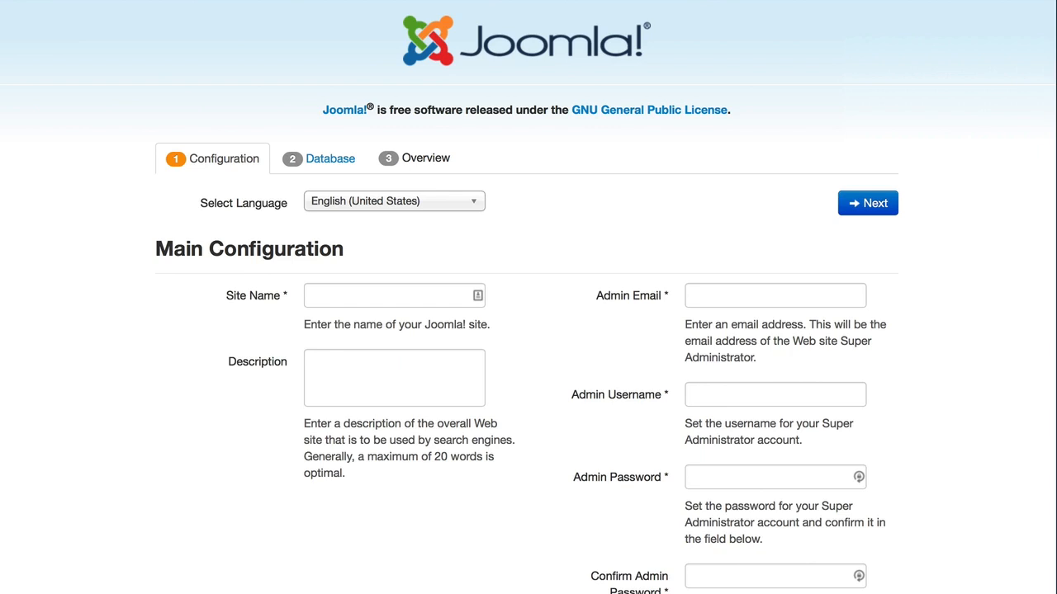
Step: Name the site Joomla Security and enter the administrator's email address in the main configuration
click(339, 294)
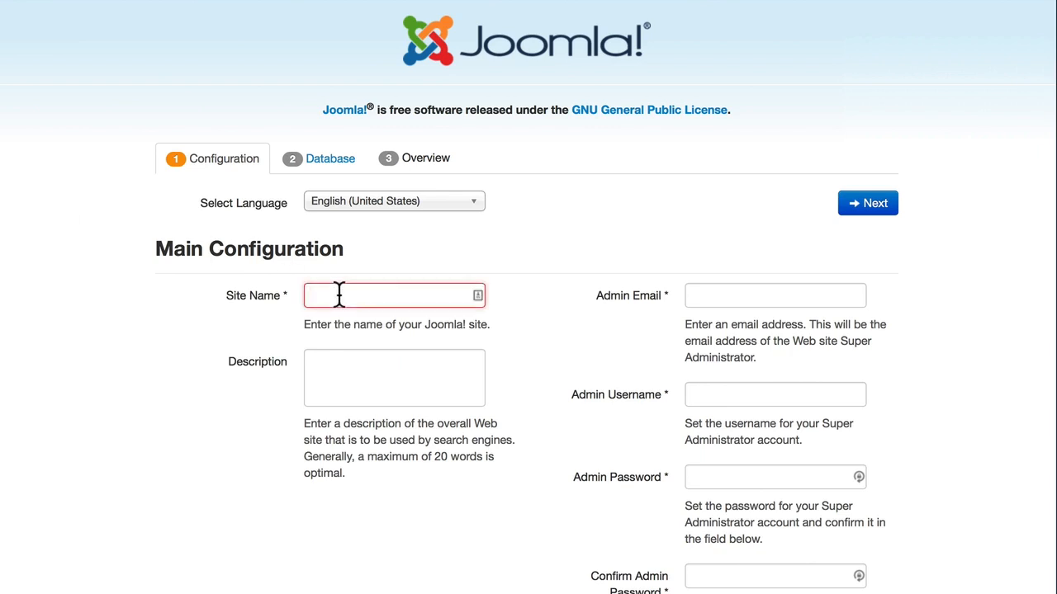
text(Joomla Secu)
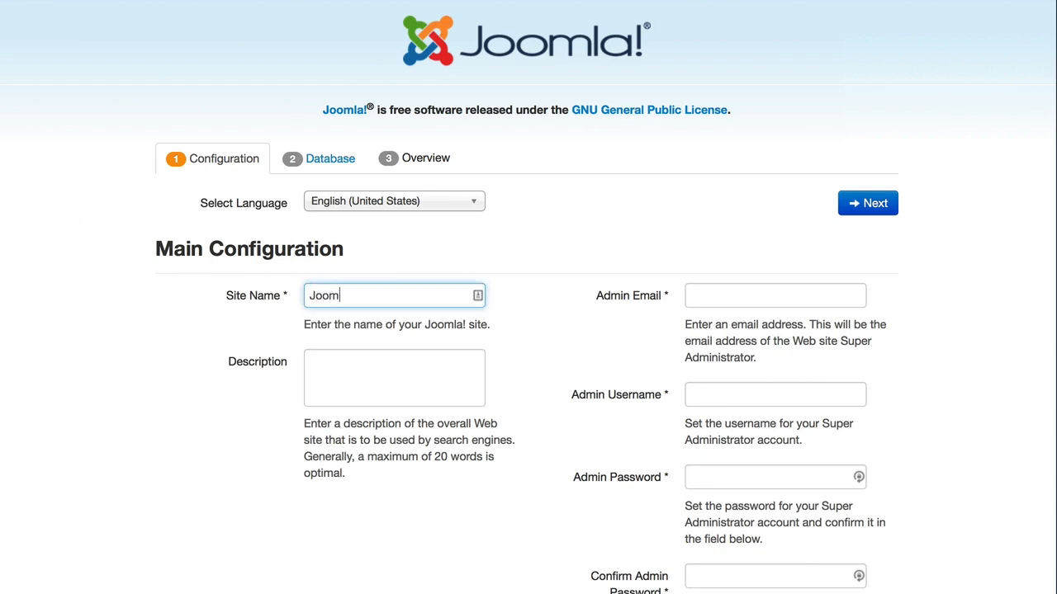
text(rity)
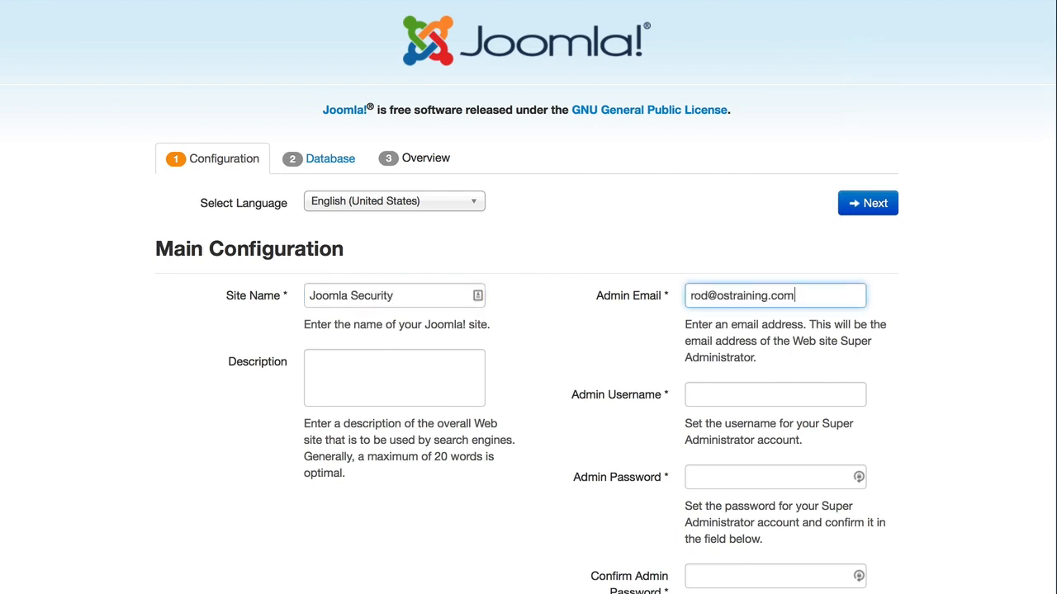
Step: Enter the Super Administrator's username and accept the browser's suggested password for both password fields, proceeding to the database configuration
key(Tab)
scroll(336, 293, down, 3)
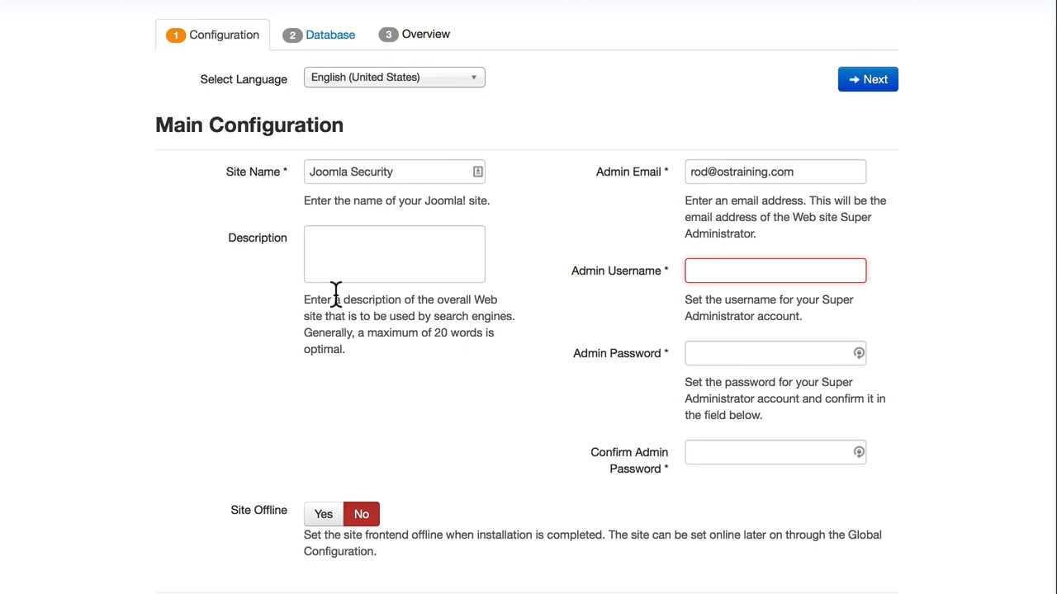
text(rodost)
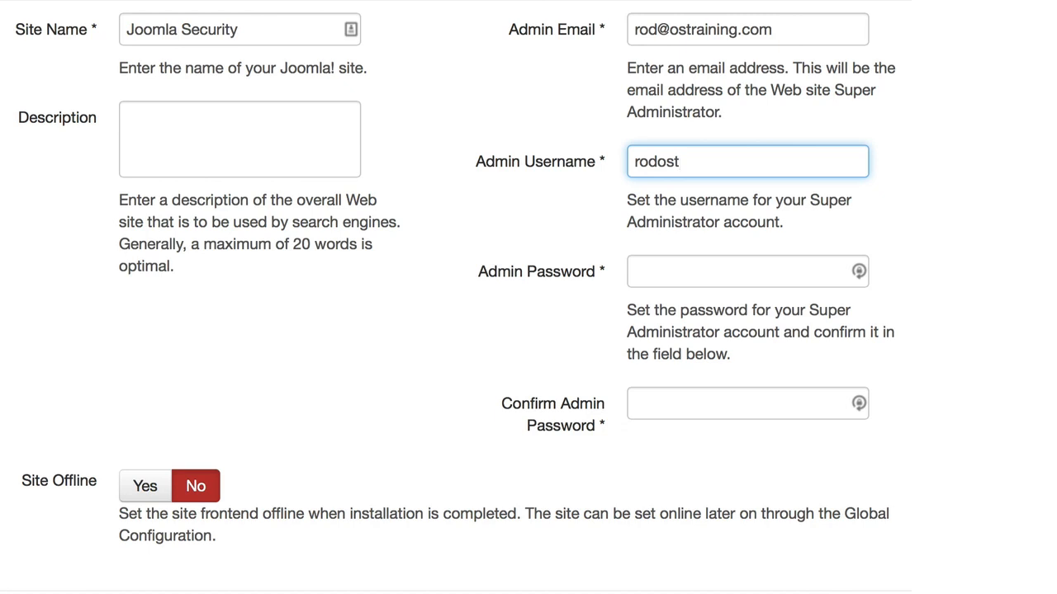
key(Tab)
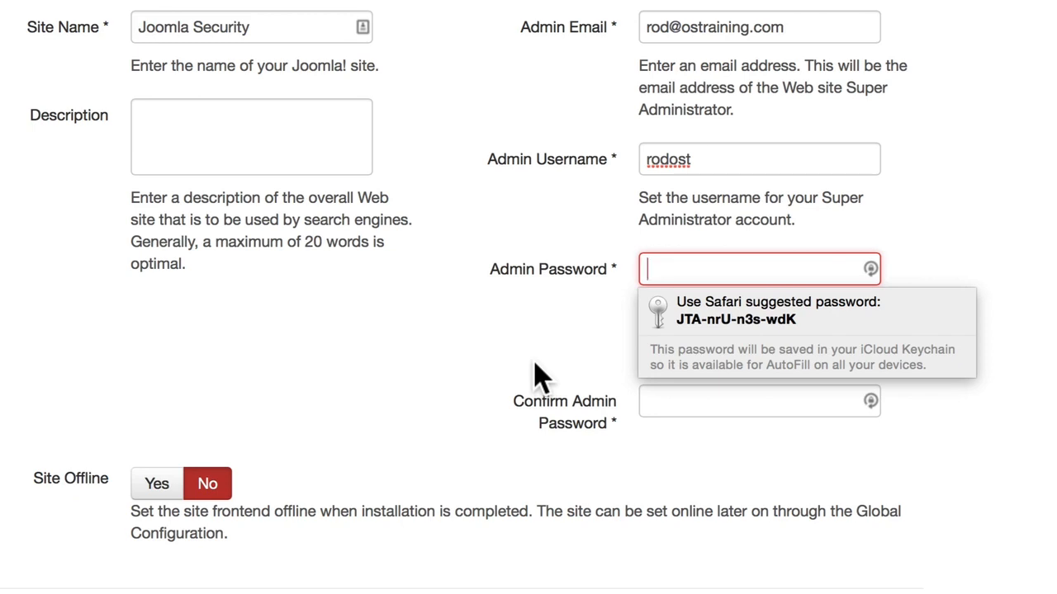
click(731, 315)
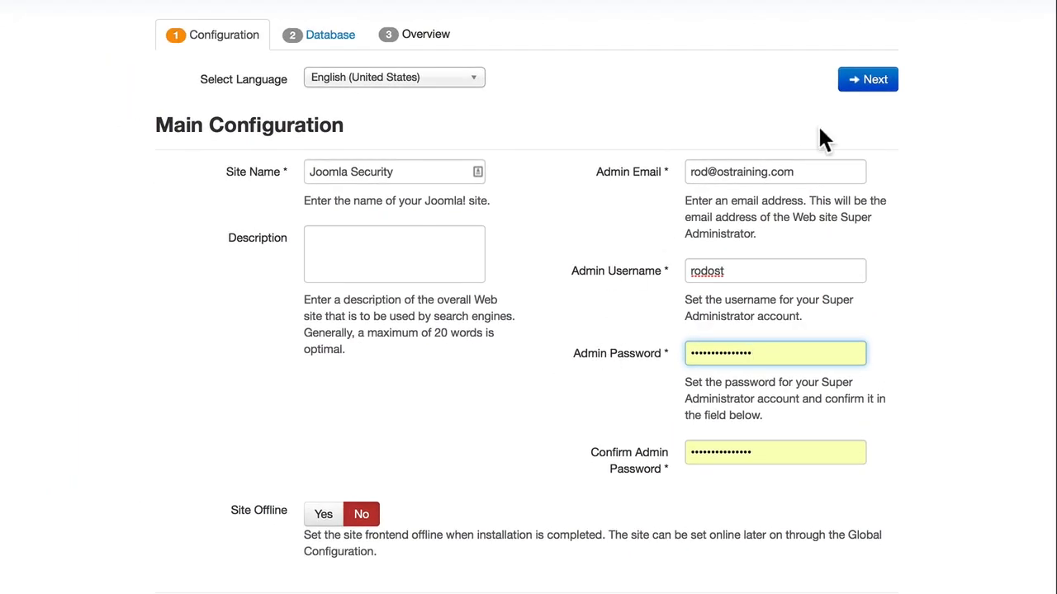
click(871, 80)
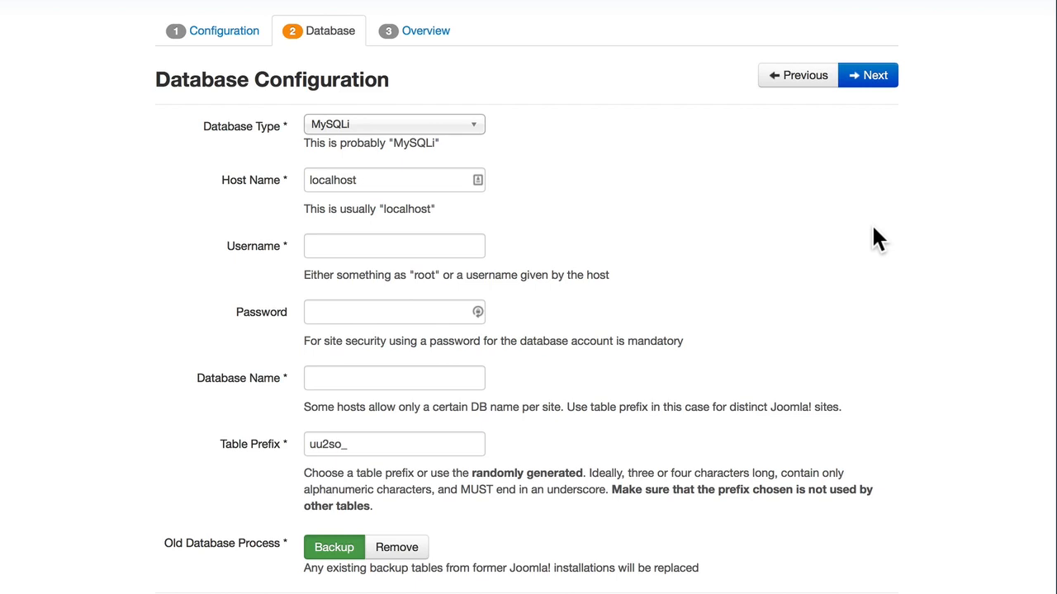
click(373, 242)
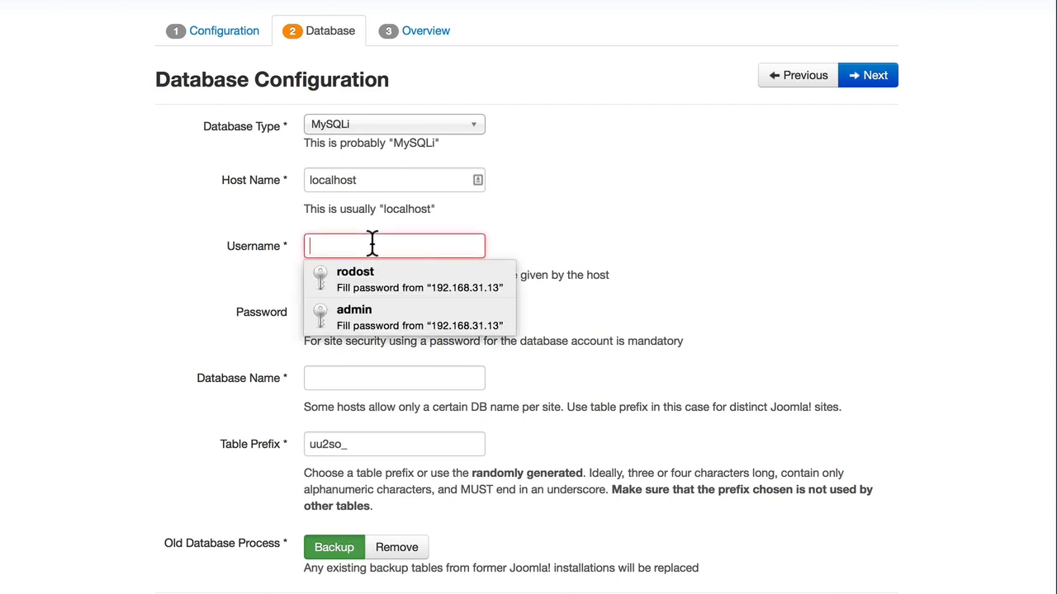
text(ost)
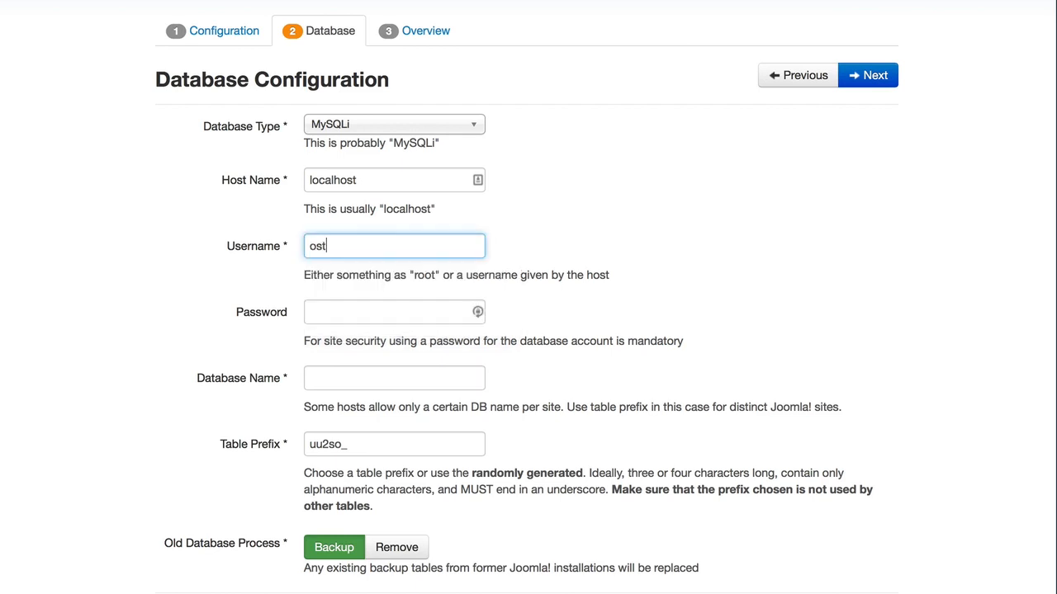
key(BackSpace)
key(BackSpace)
key(BackSpace)
text(joomla3_admin2)
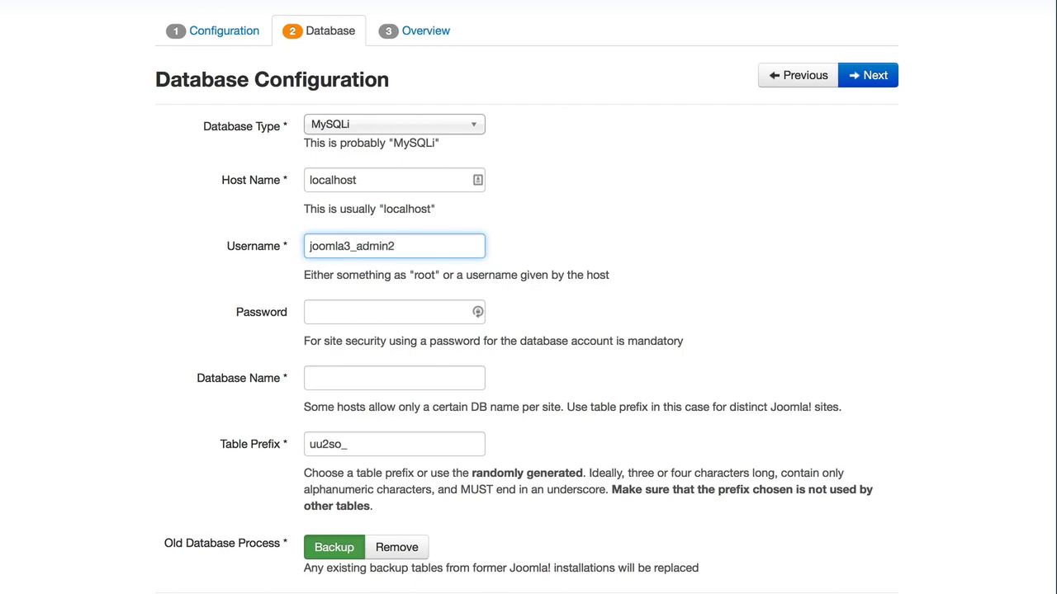
key(ctrl+a)
key(BackSpace)
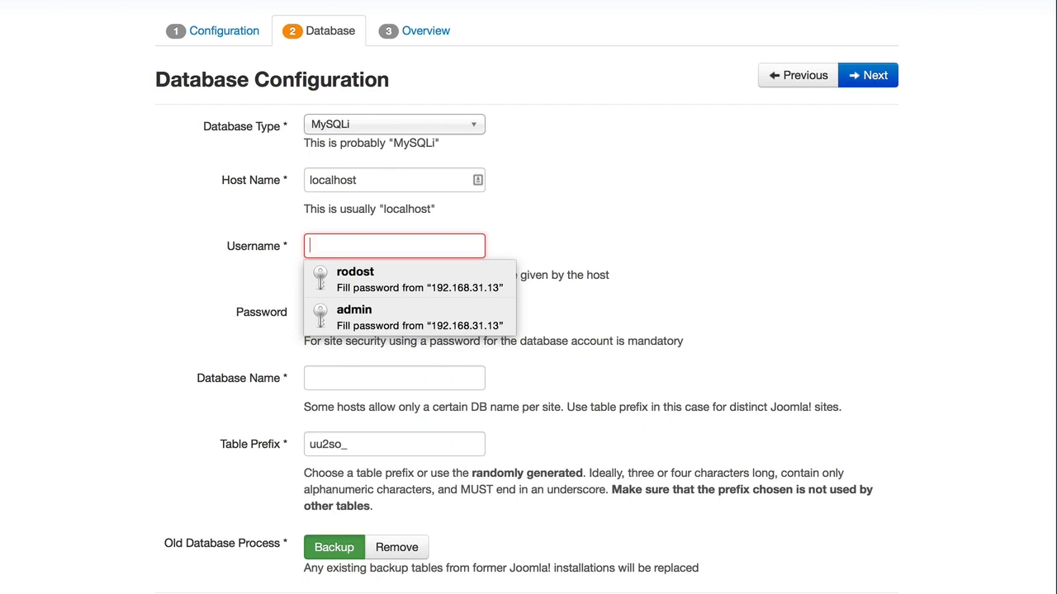
Step: Set the database username to ost and enter the database account's password
text(ost)
key(Tab)
text(***)
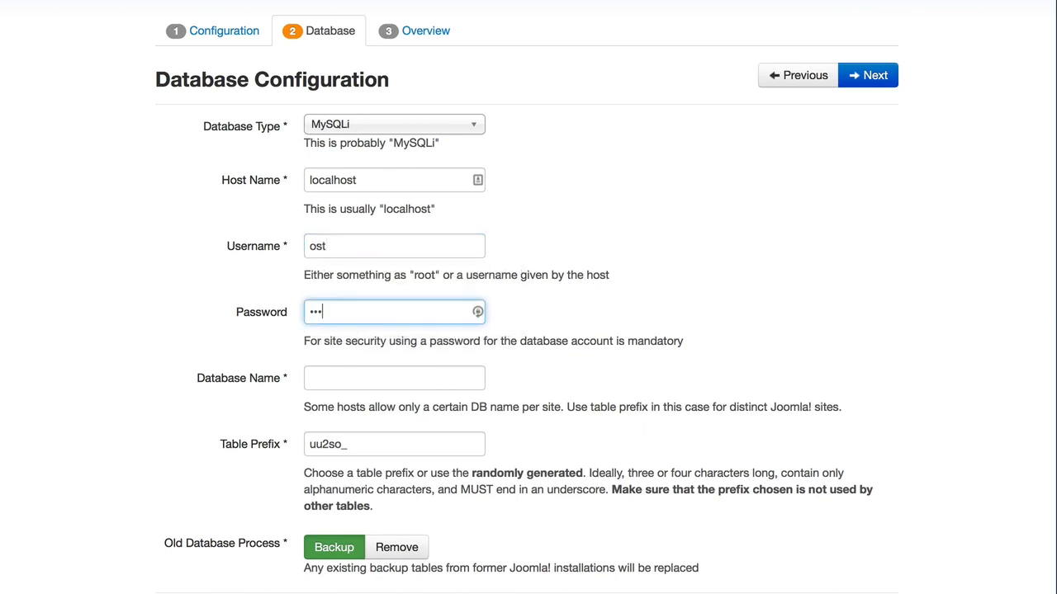
click(477, 312)
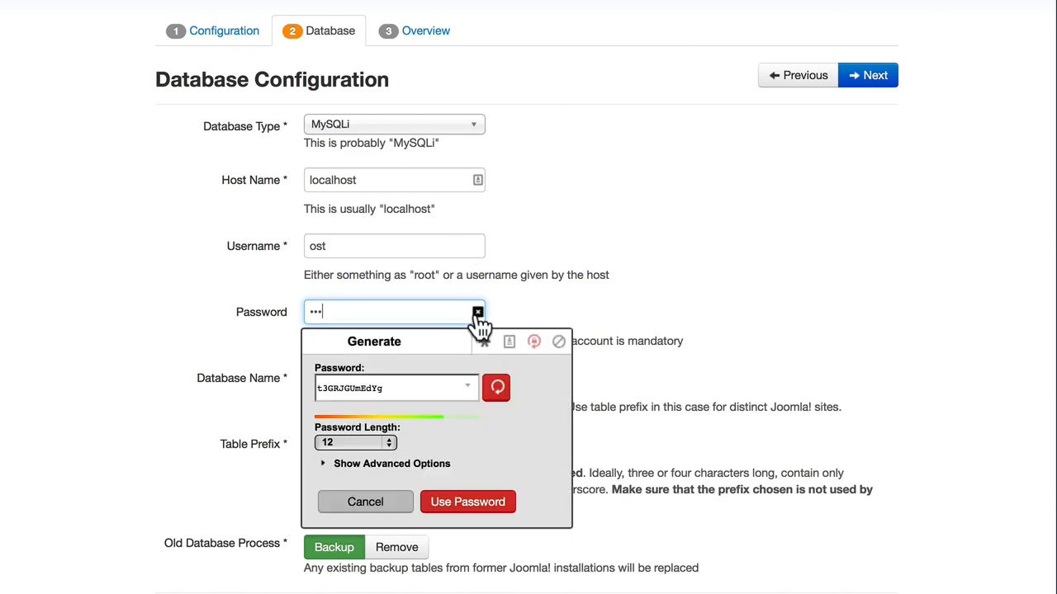
click(175, 330)
Step: Set the database name to joomla-34 and proceed to the installation overview
click(372, 380)
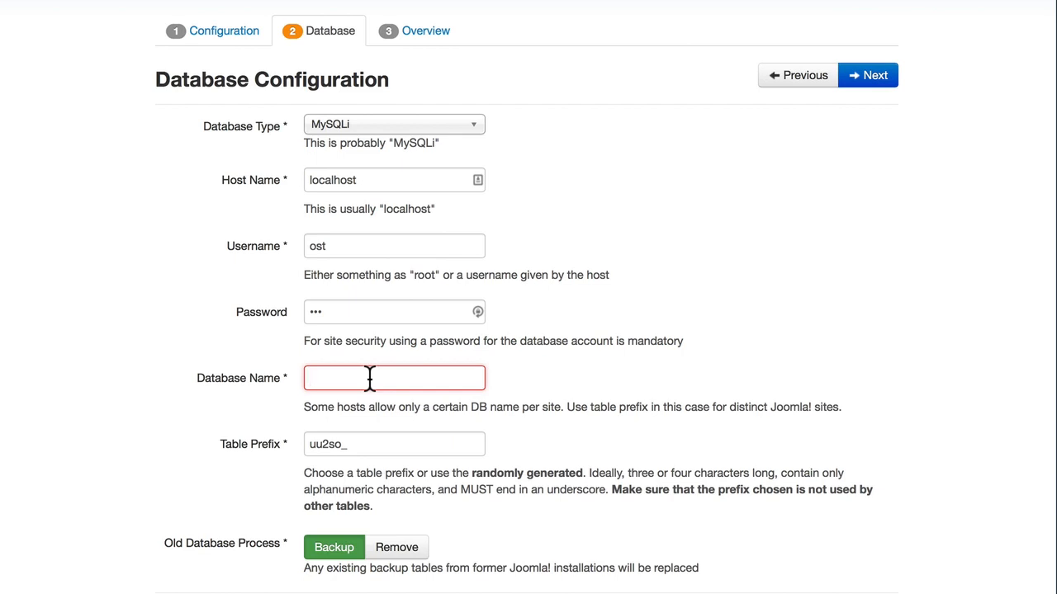
text(joom)
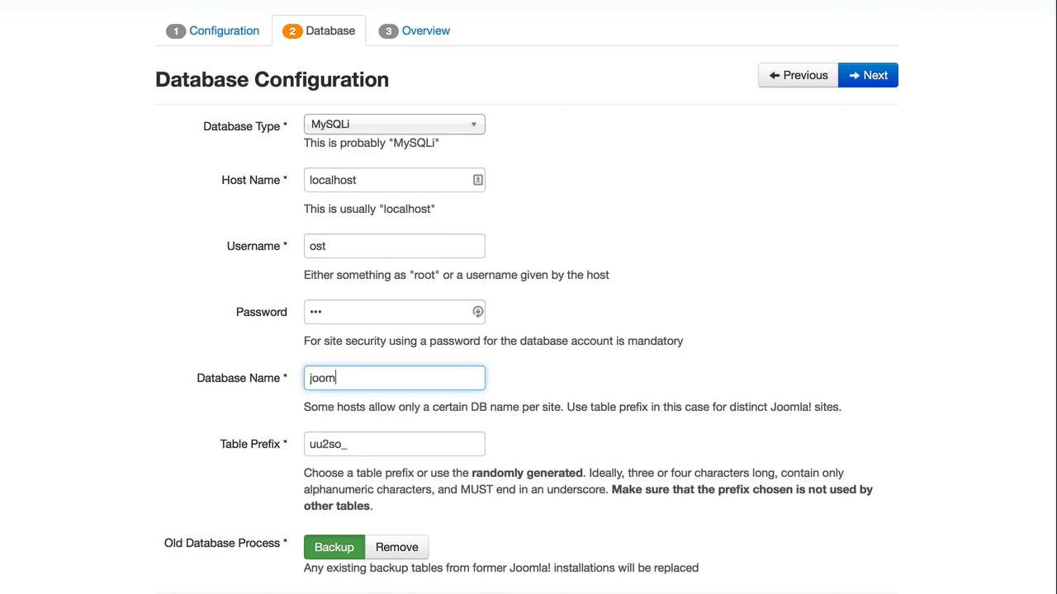
text(la-34)
click(877, 82)
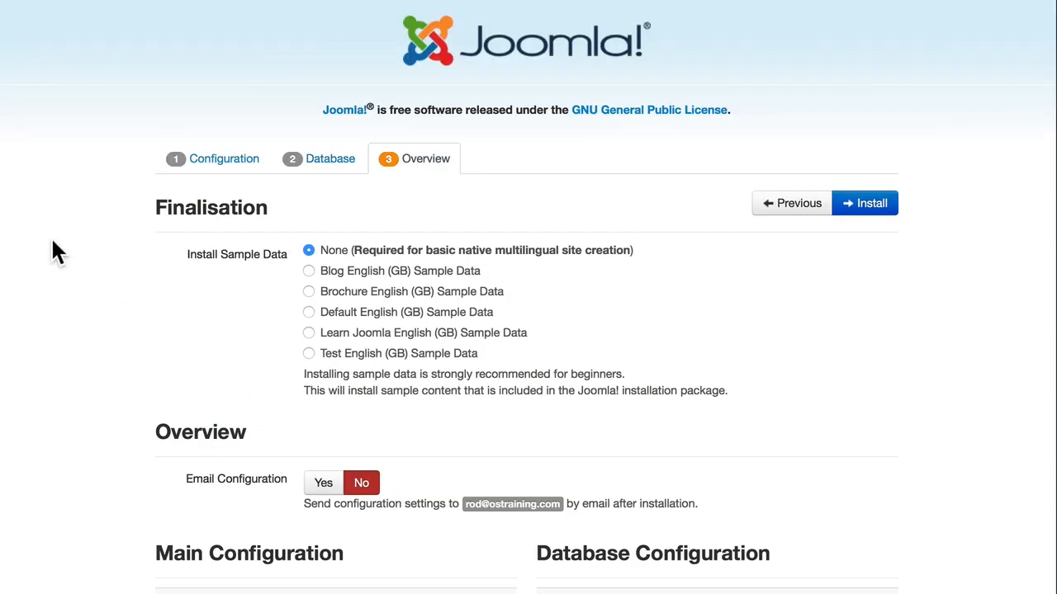
Step: Review the pre-installation check and recommended PHP settings, and install Joomla without sample data
scroll(99, 314, down, 2)
scroll(99, 305, down, 5)
scroll(100, 306, down, 2)
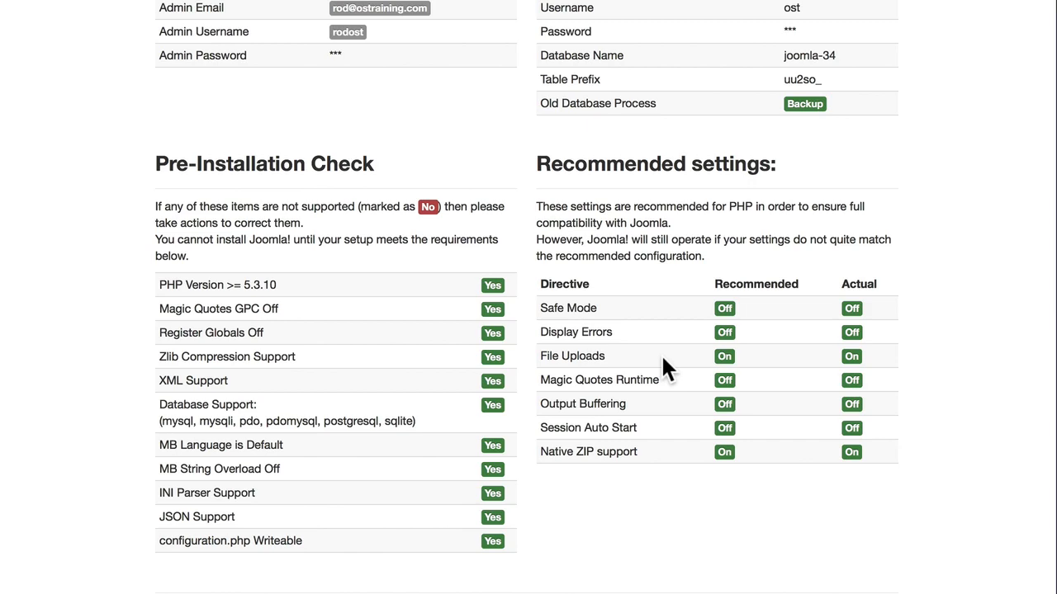
scroll(661, 363, up, 10)
click(870, 208)
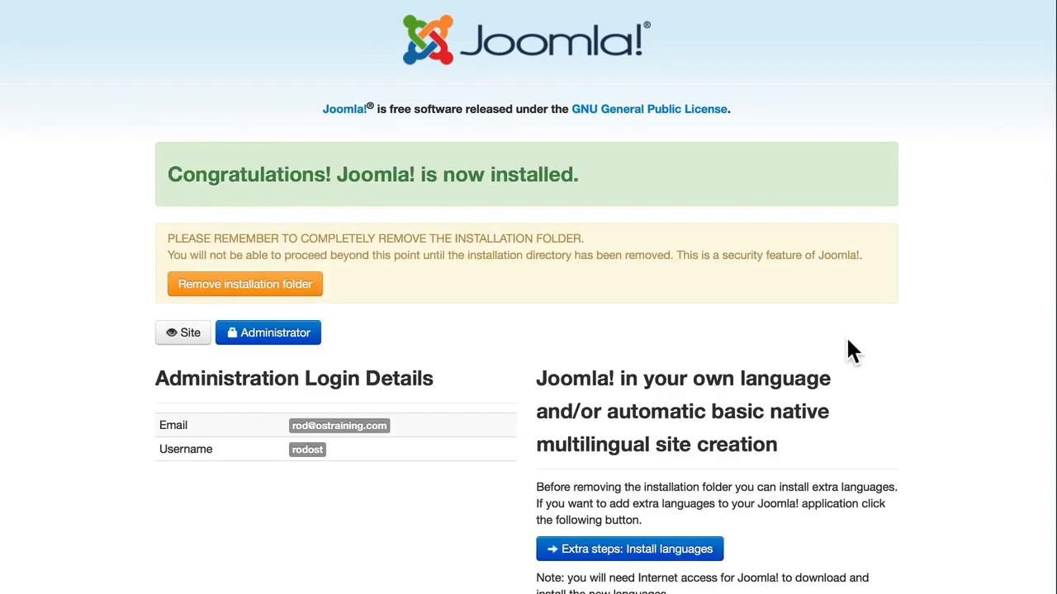
Step: Remove the installation folder and open the front end of the new site
click(211, 285)
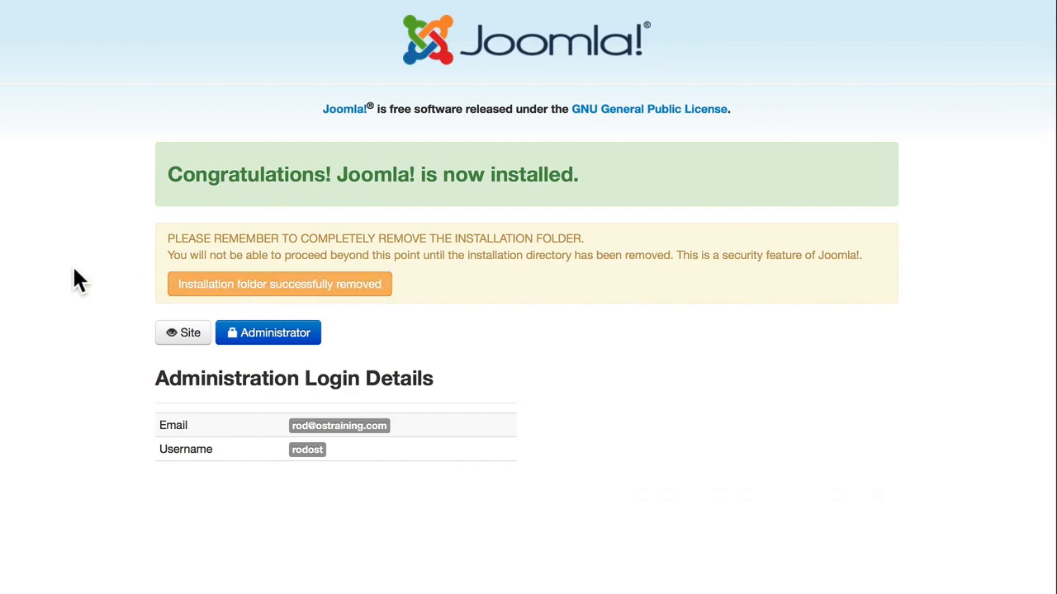
click(185, 334)
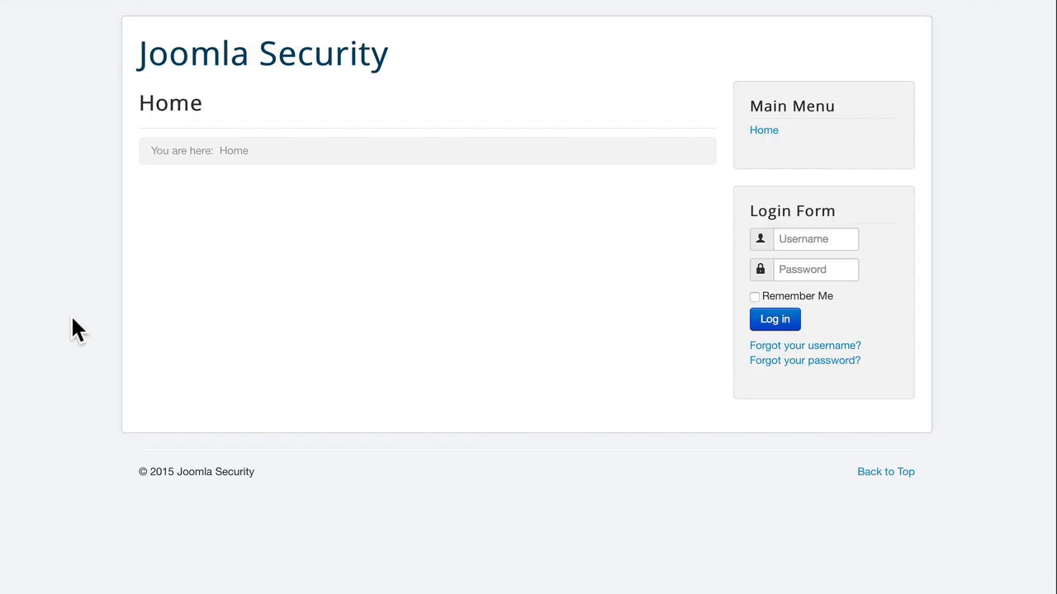